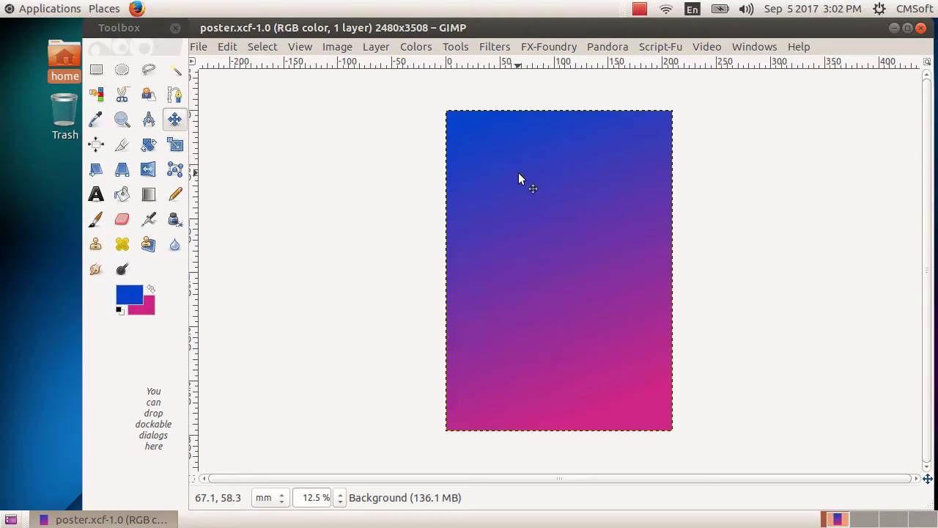
Browse from Home into School_Resources > Standard_9 > images in Files.
double_click(63, 59)
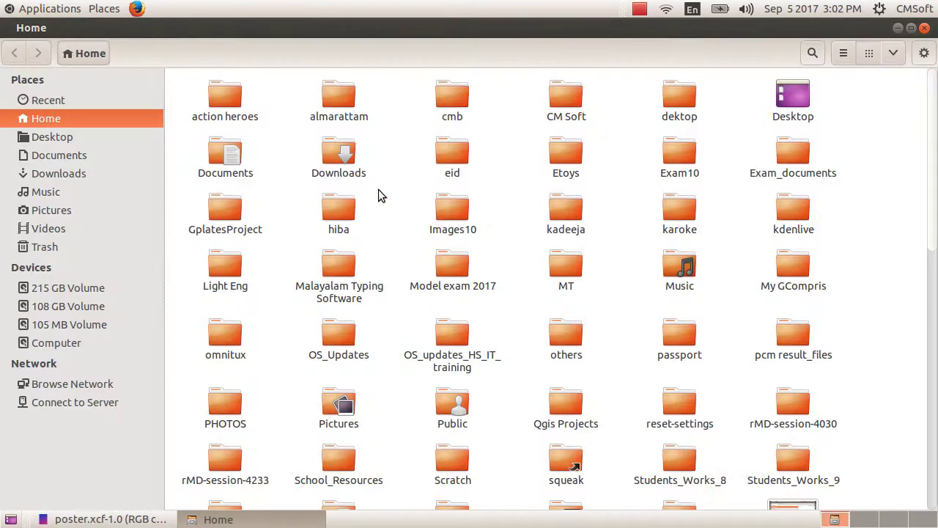
scroll(381, 195, down, 1)
scroll(274, 393, down, 2)
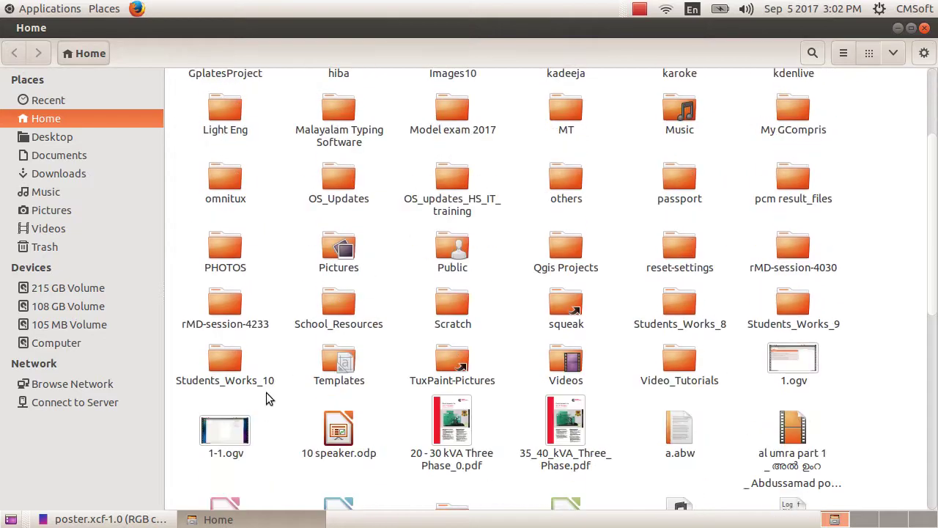
double_click(346, 308)
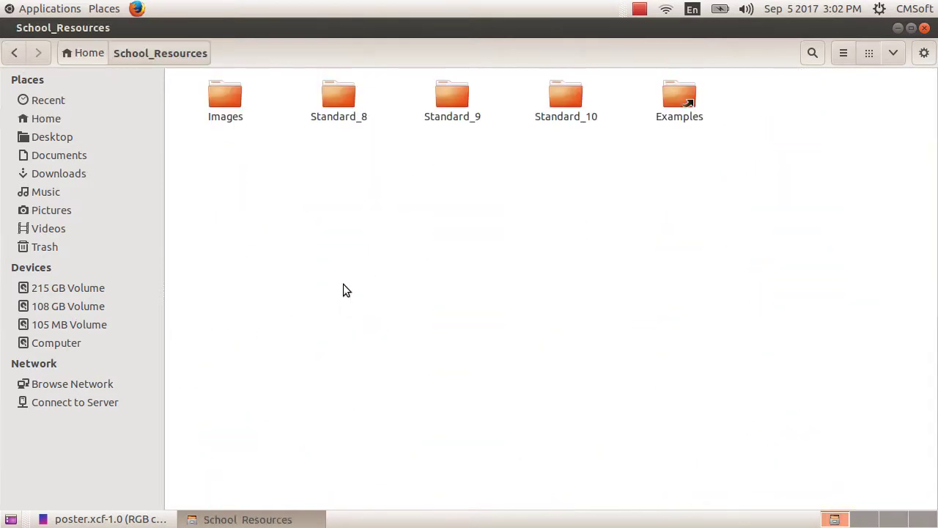
double_click(447, 104)
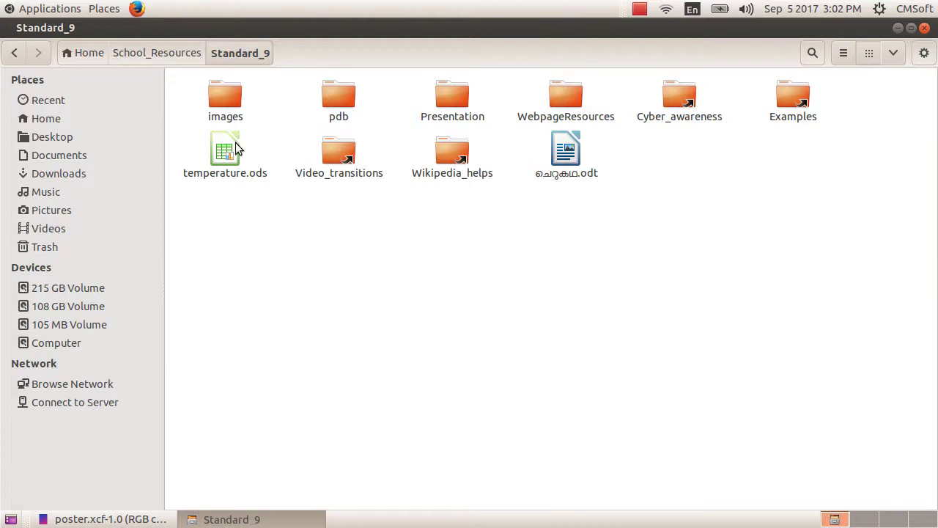
click(218, 104)
double_click(224, 96)
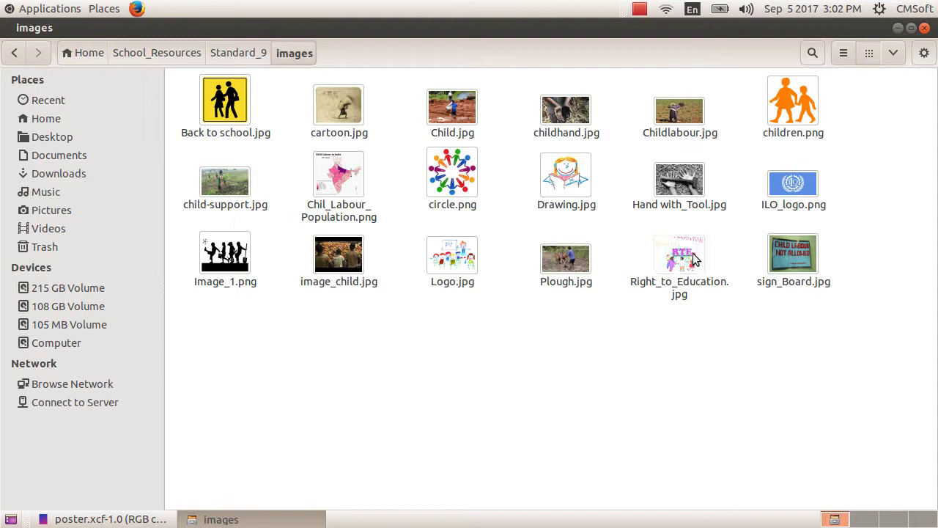
Open ILO_logo.png with GIMP Image Editor.
click(797, 191)
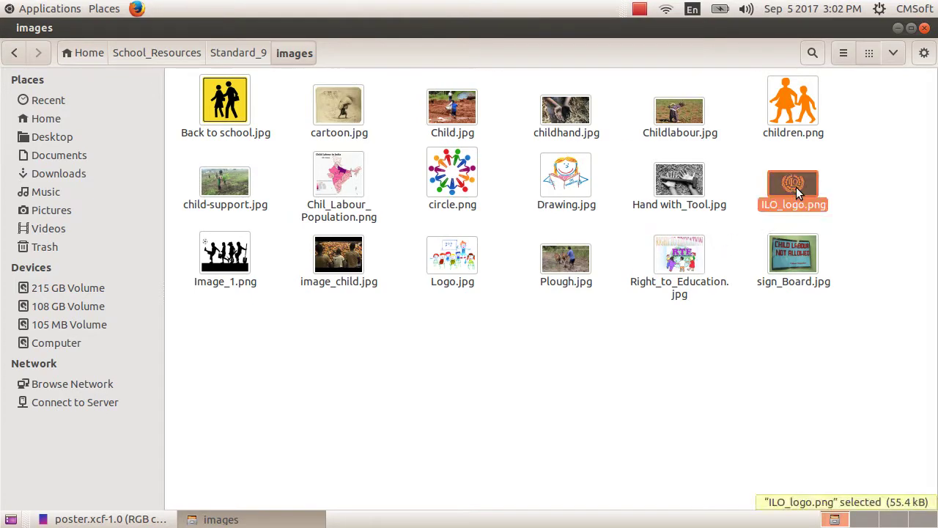
right_click(796, 186)
mouse_move(770, 214)
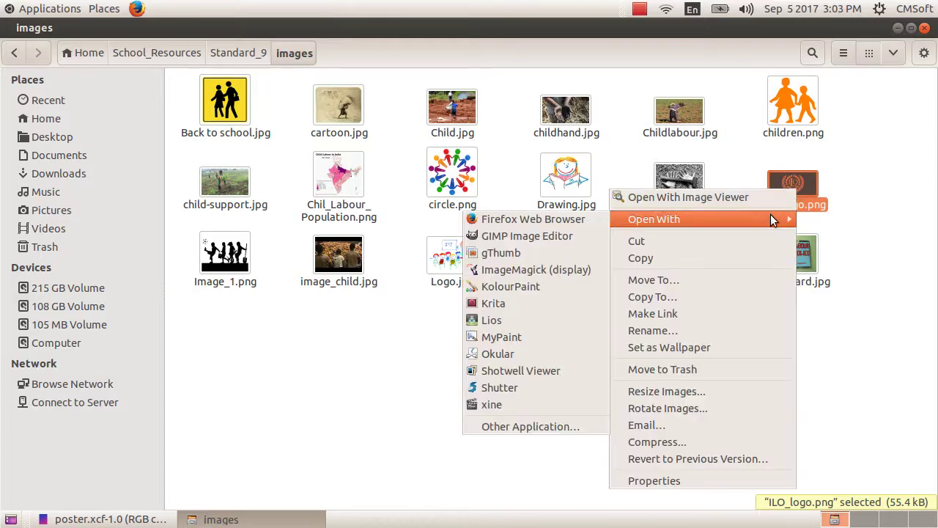
click(568, 234)
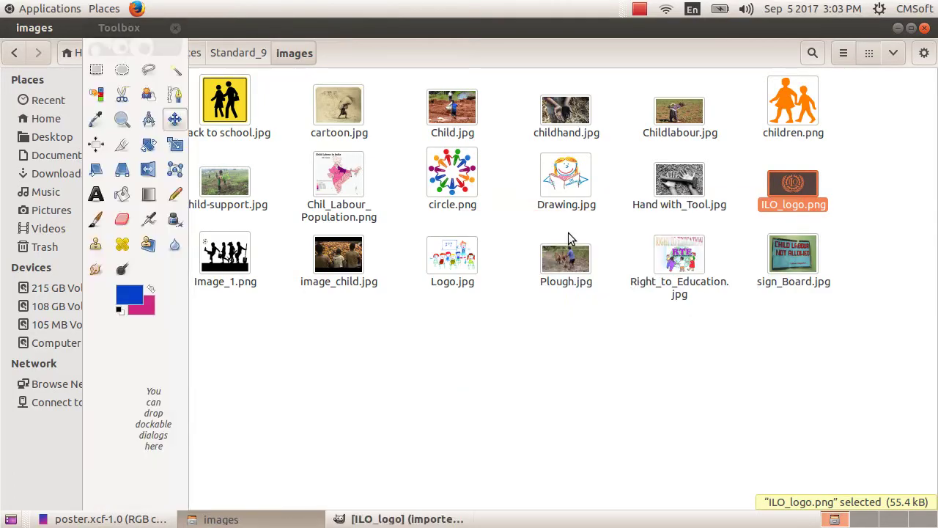
Minimize the file manager and place the ILO_logo window over the poster window.
click(898, 30)
drag(393, 35, 643, 47)
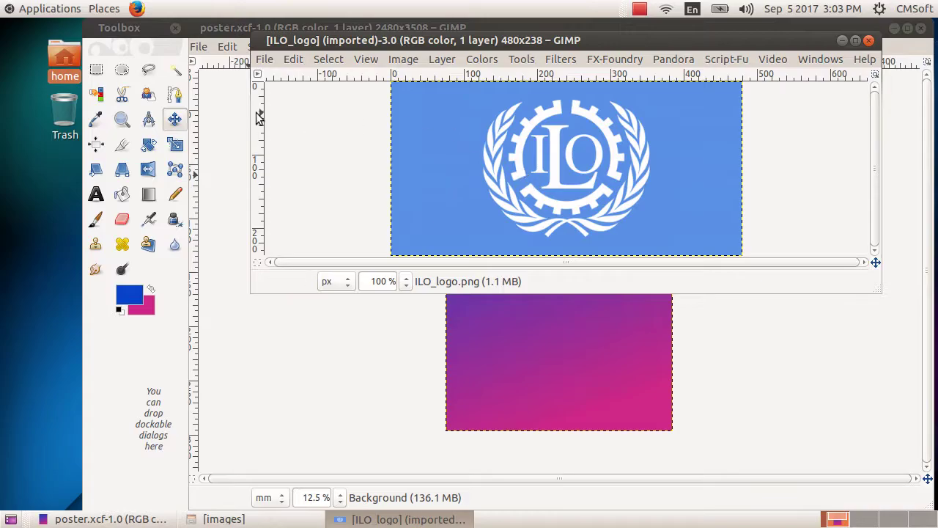
Select the logo's white areas by colour, copy them, and minimize the logo window.
click(97, 101)
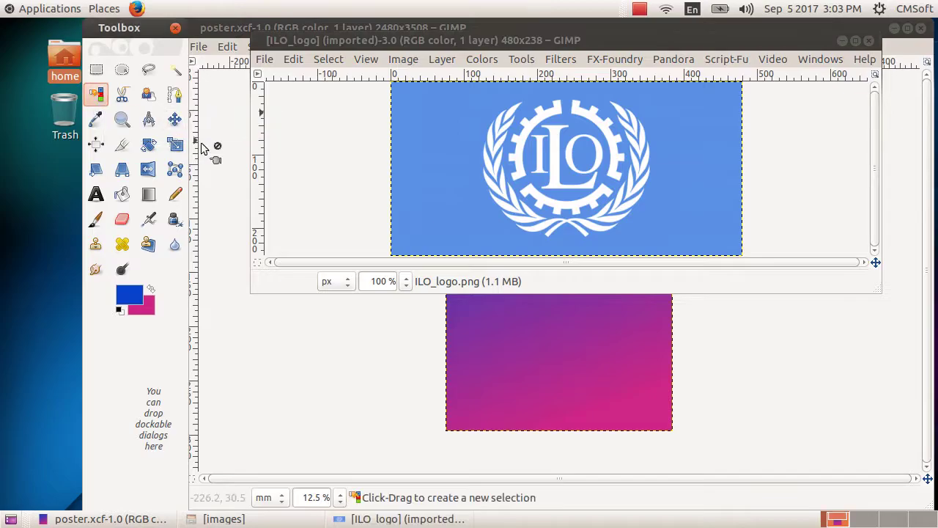
click(518, 159)
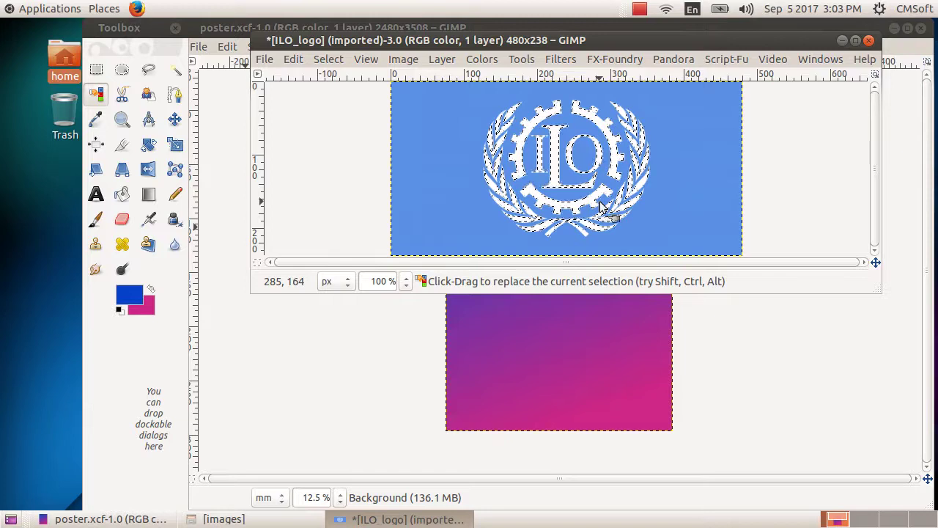
click(293, 59)
click(328, 167)
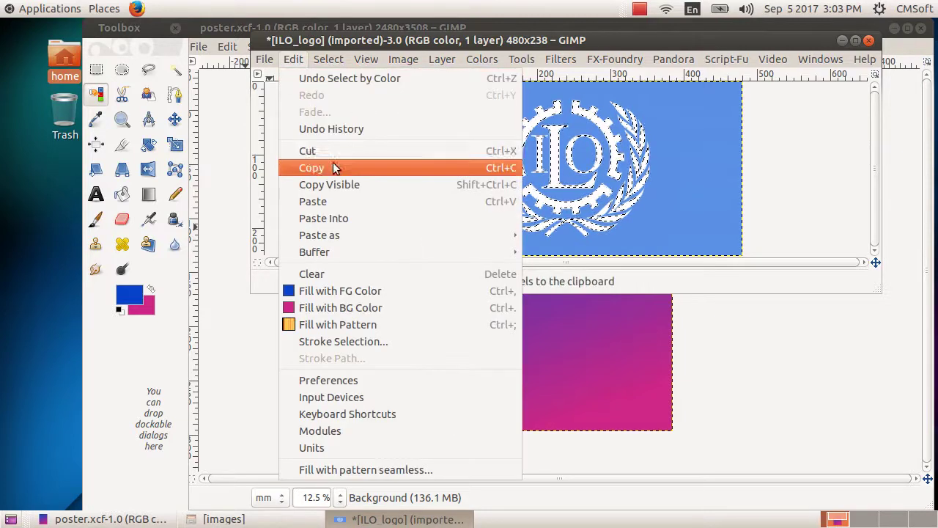
click(842, 41)
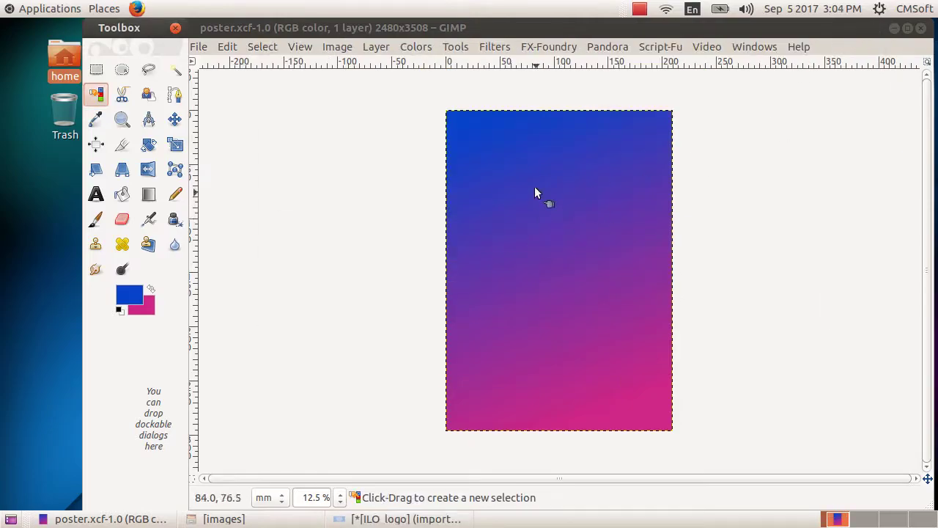
Paste the copied white emblem into poster.xcf with Edit > Paste.
click(227, 48)
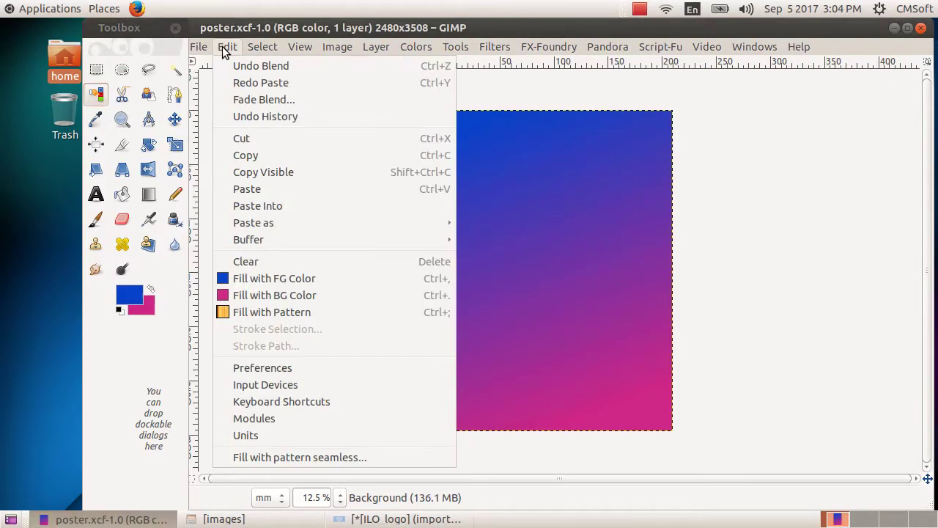
click(277, 188)
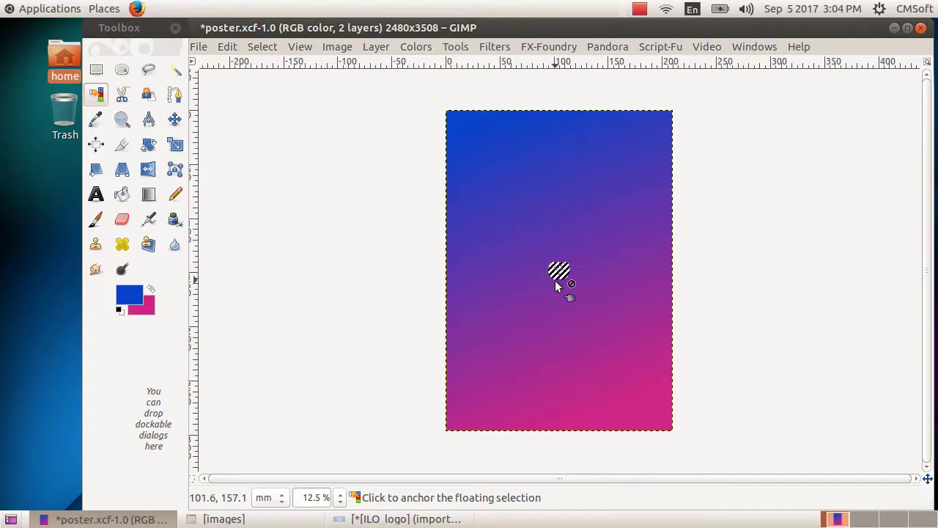
Scale the pasted emblem up to about 570 × 417 pixels.
click(180, 149)
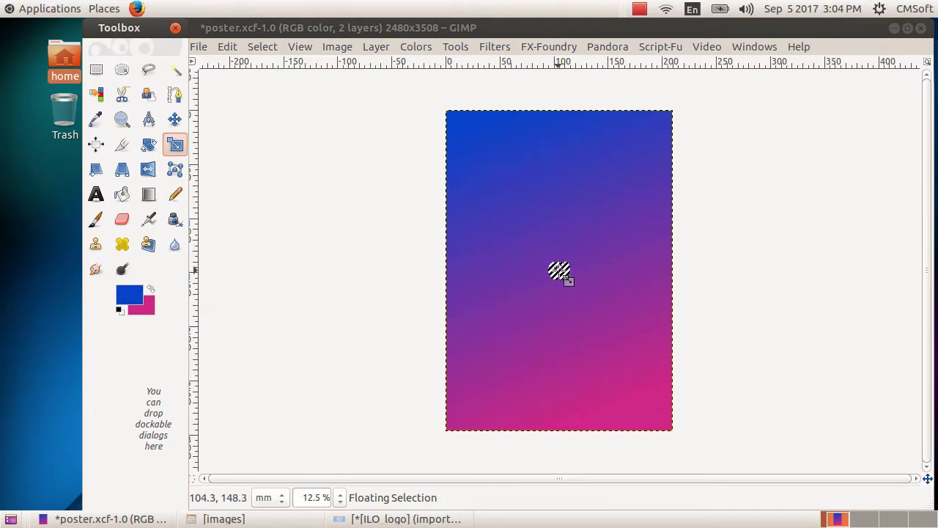
click(561, 273)
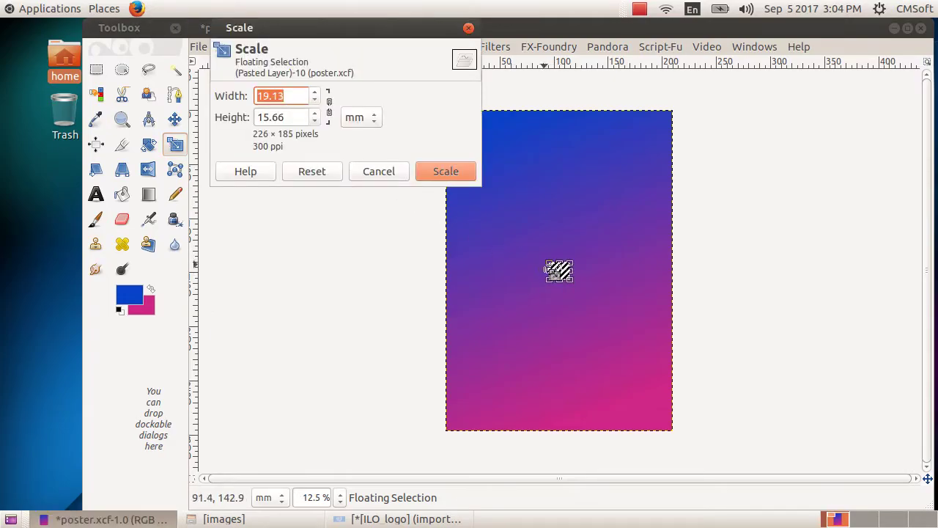
drag(554, 279, 585, 239)
click(445, 172)
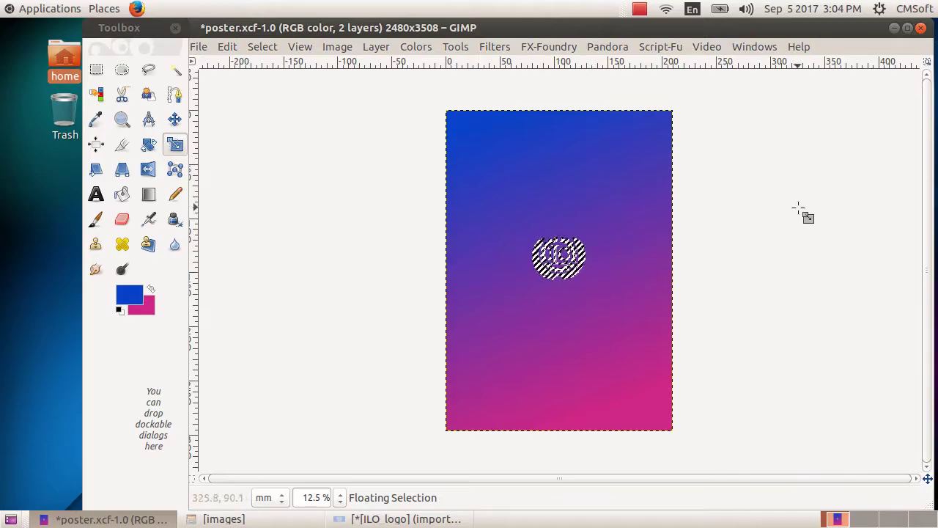
Show the Layers dialog off the canvas and anchor the floating logo onto Background.
click(763, 50)
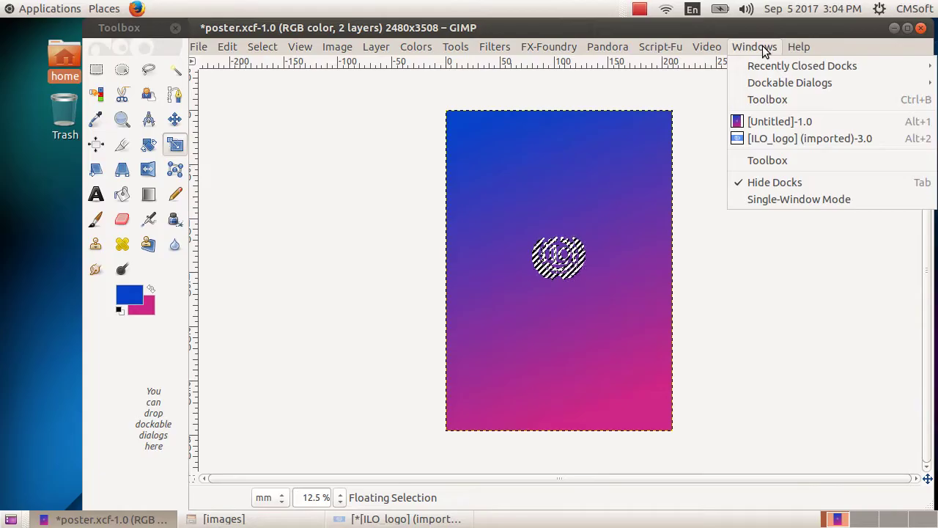
mouse_move(776, 82)
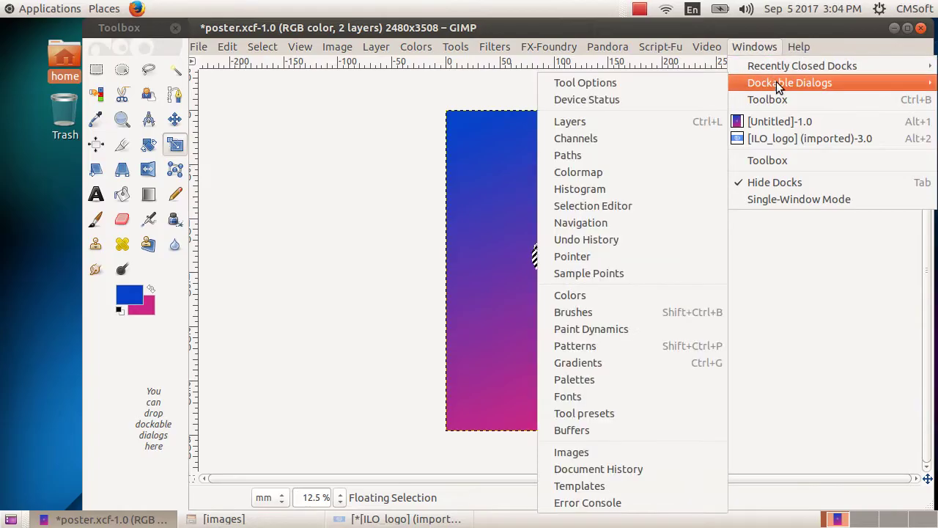
click(646, 122)
drag(647, 32, 837, 60)
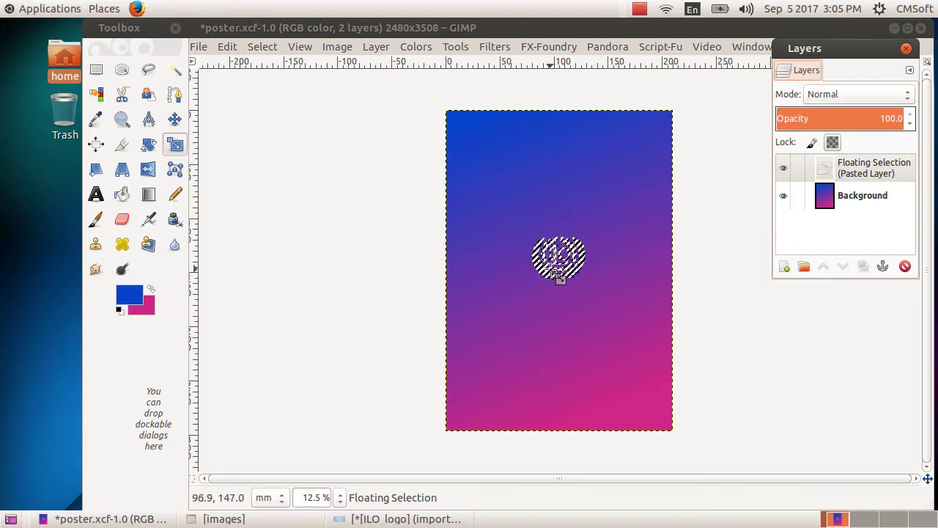
click(883, 268)
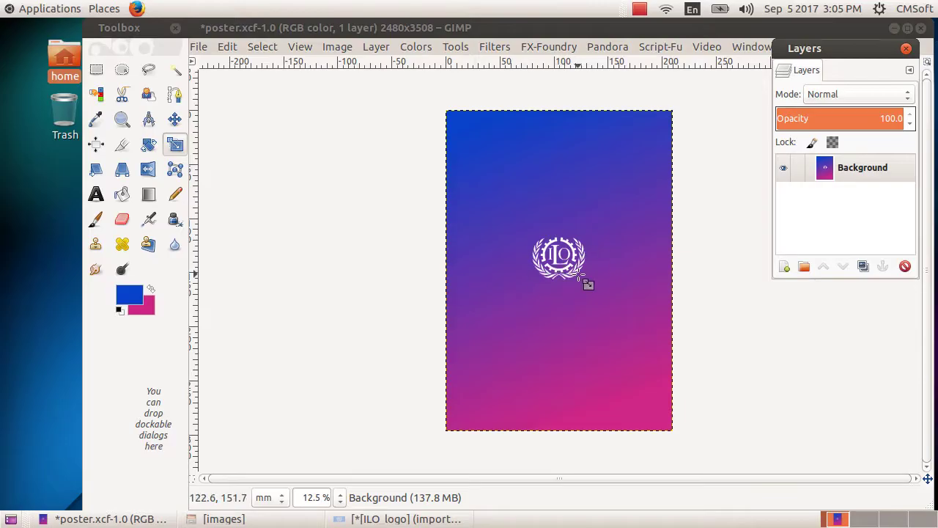
click(174, 120)
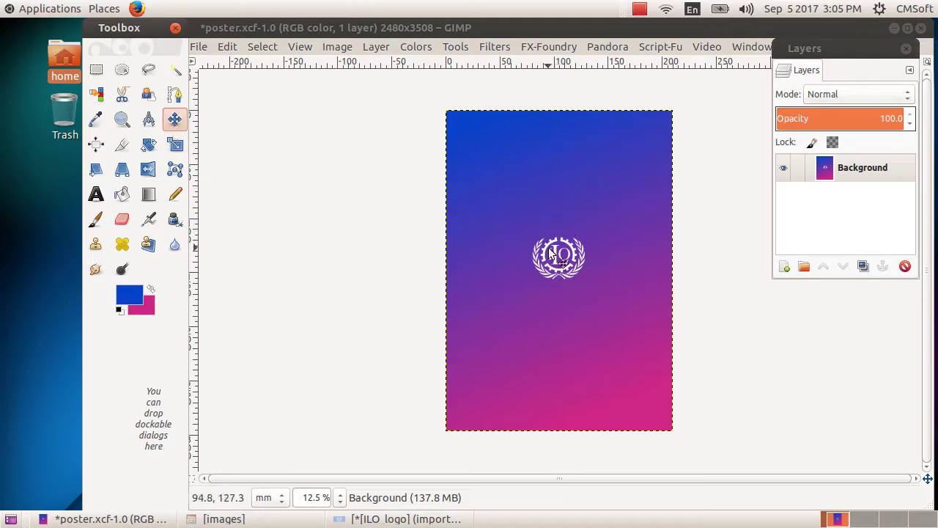
click(176, 119)
drag(561, 261, 557, 218)
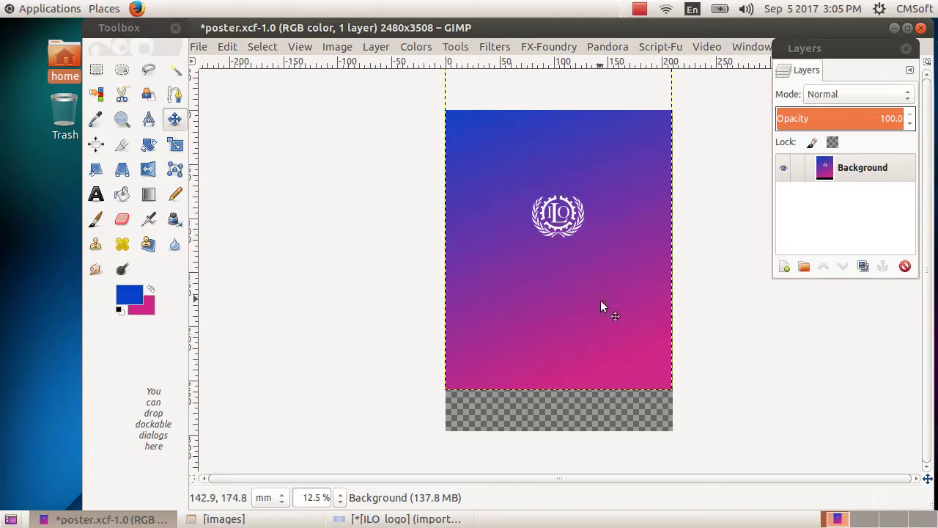
drag(559, 225, 559, 262)
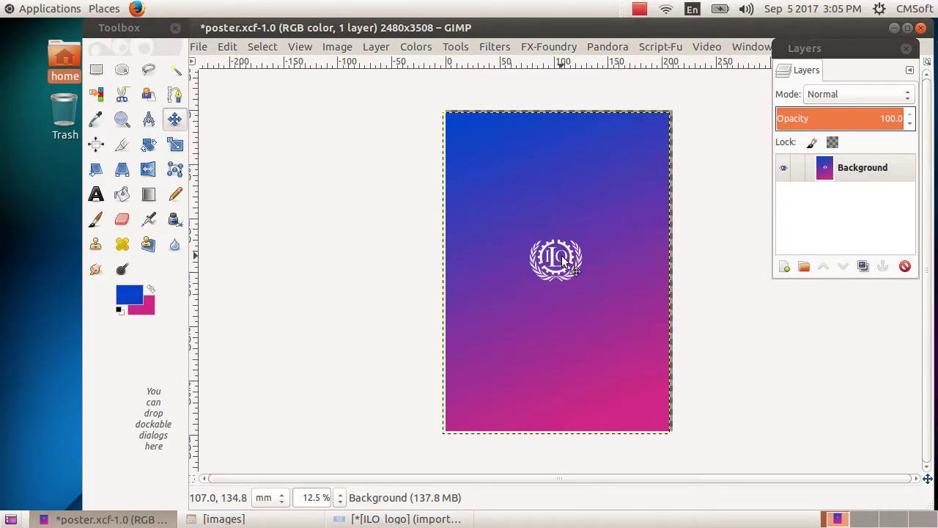
drag(560, 257, 560, 256)
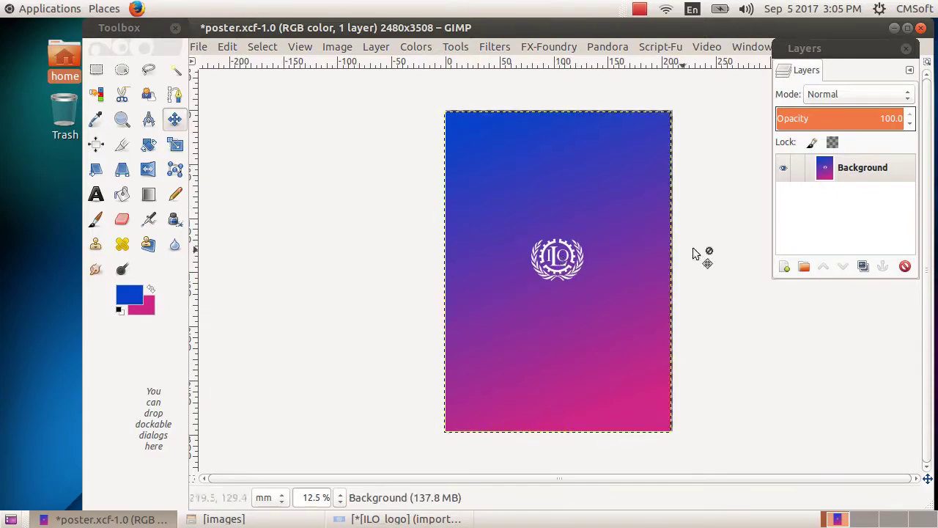
click(869, 174)
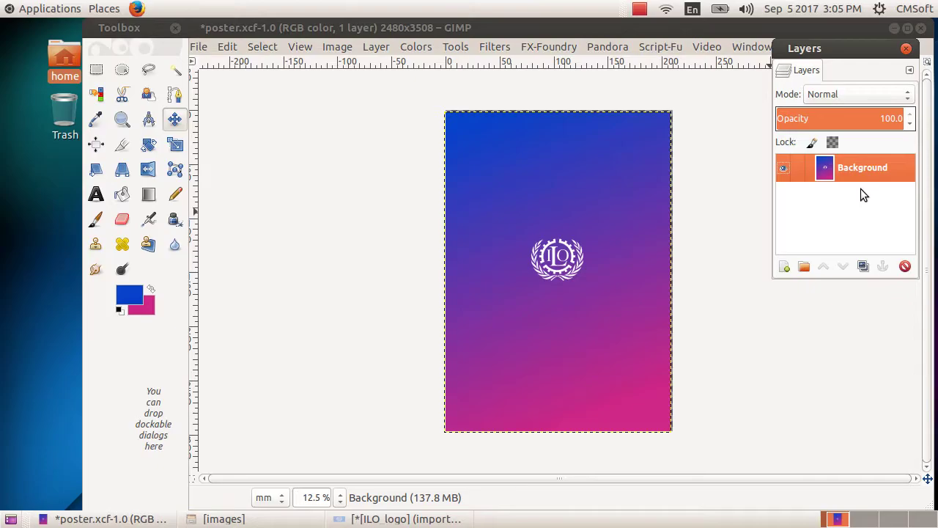
Undo the layer move and anchoring until the Floating Selection returns.
click(229, 47)
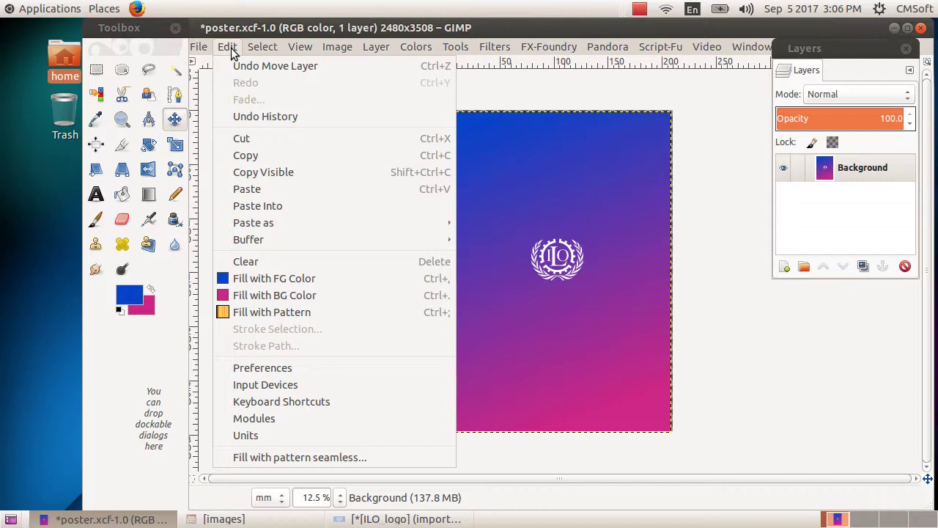
click(242, 65)
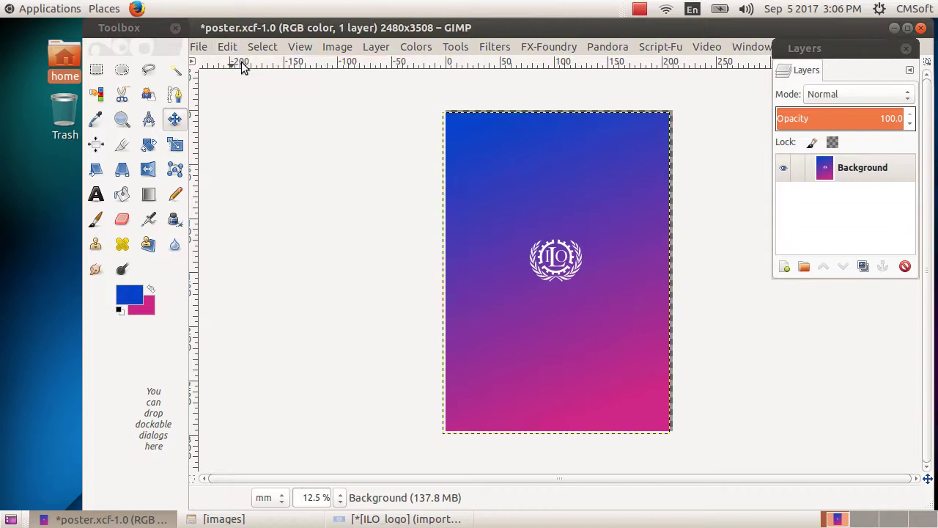
key(ctrl+z)
key(ctrl+y)
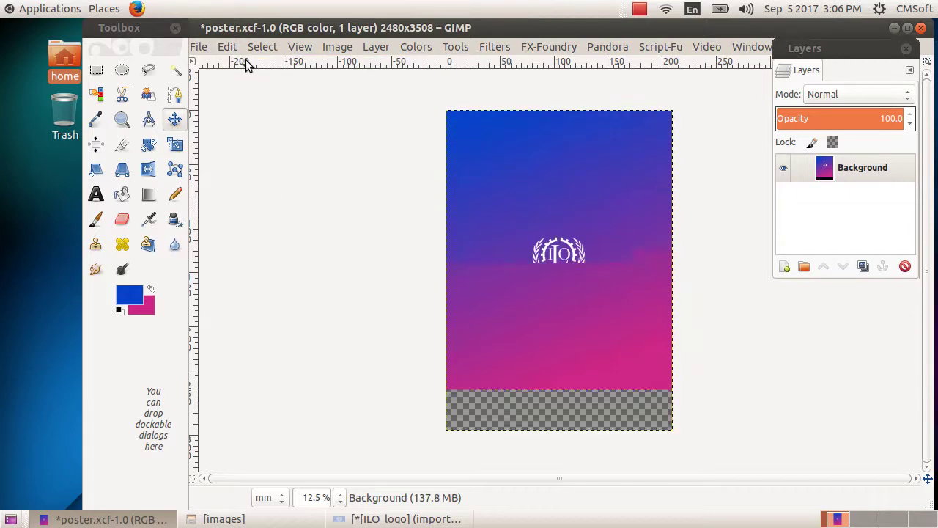
key(ctrl+v)
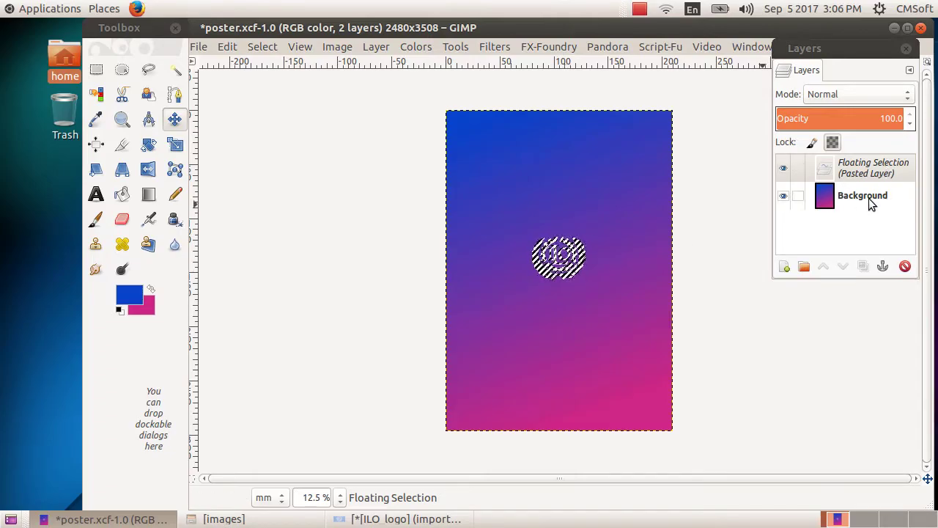
Convert the floating selection into a separate 'Pasted Layer' via Layer > To New Layer.
click(375, 47)
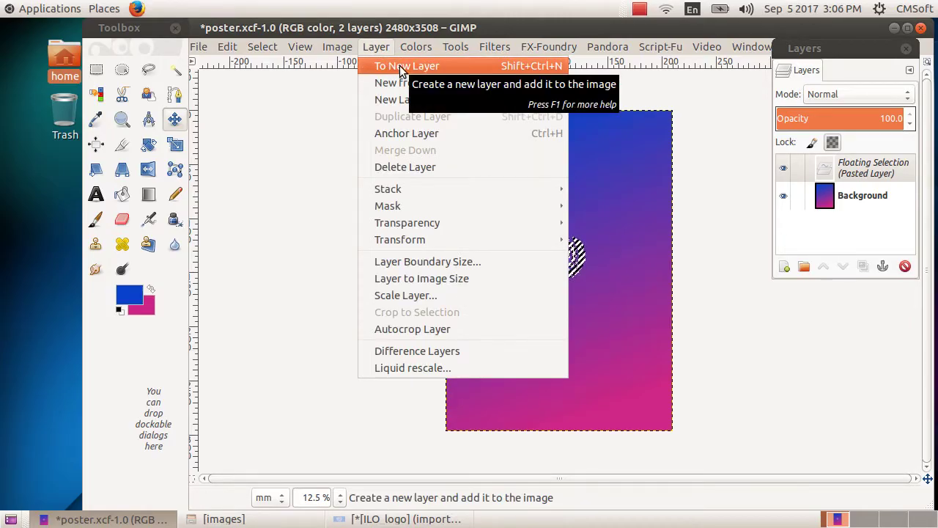
click(400, 65)
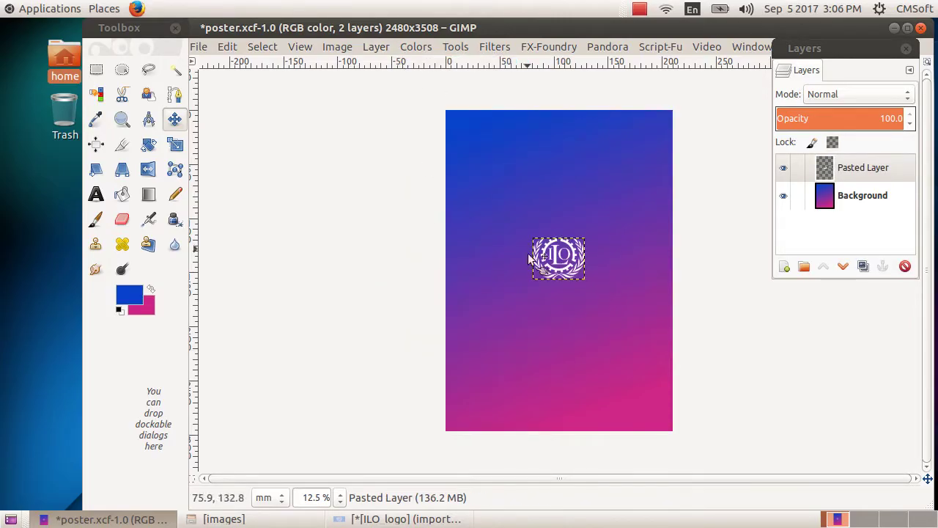
Move the Pasted Layer logo up toward the poster top and save poster.xcf.
click(865, 173)
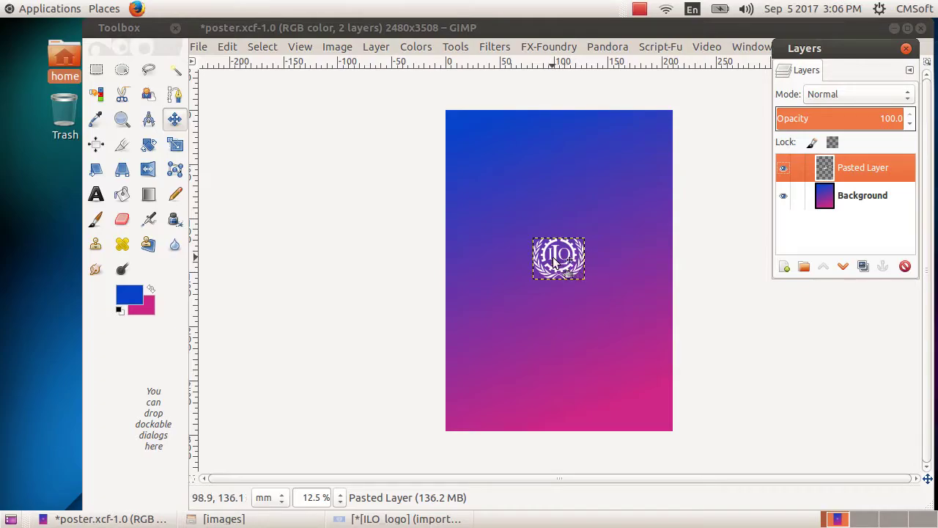
drag(556, 261, 555, 208)
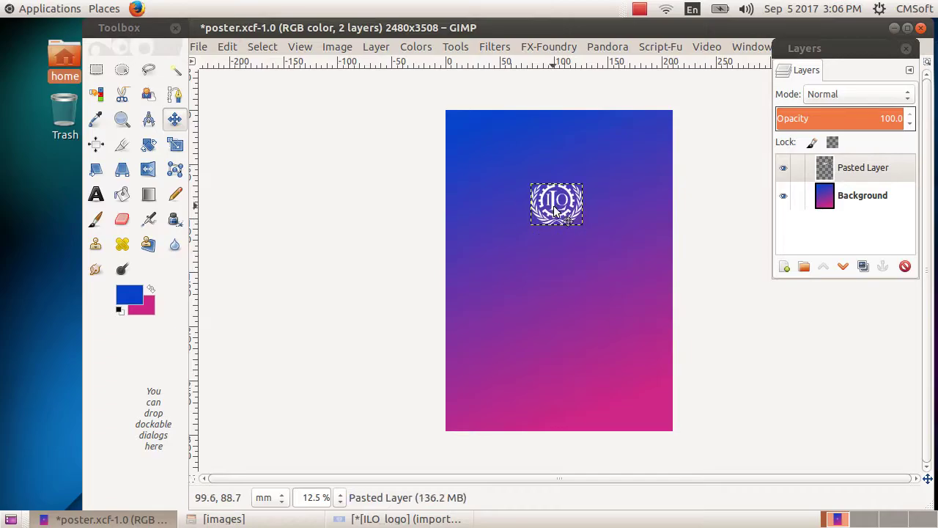
click(878, 194)
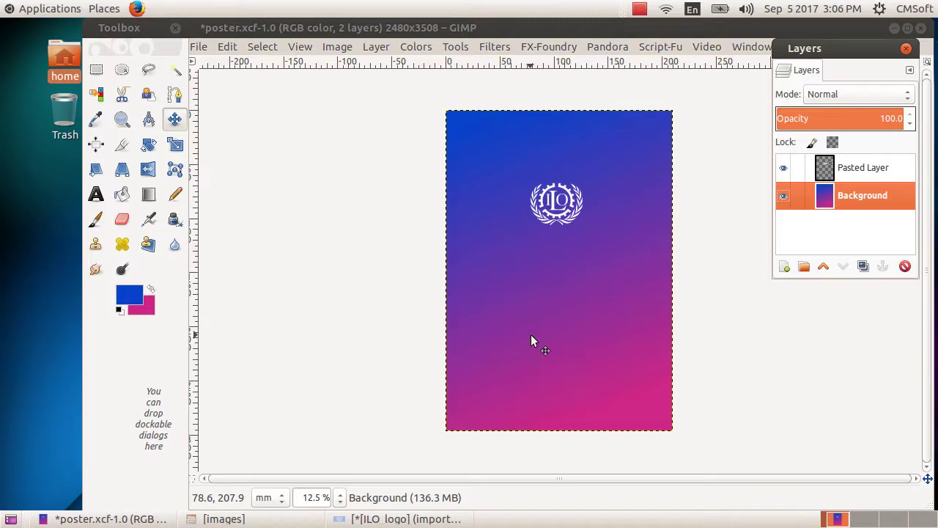
drag(219, 30, 222, 30)
click(206, 47)
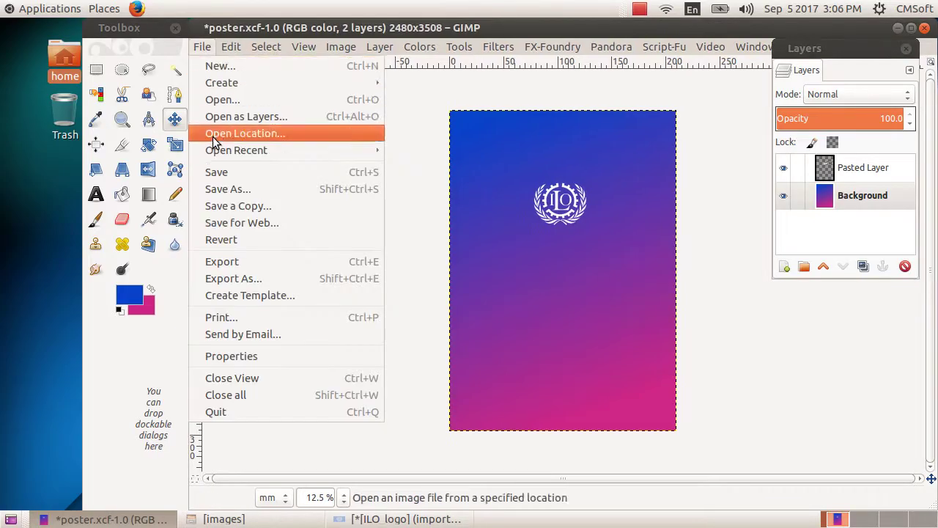